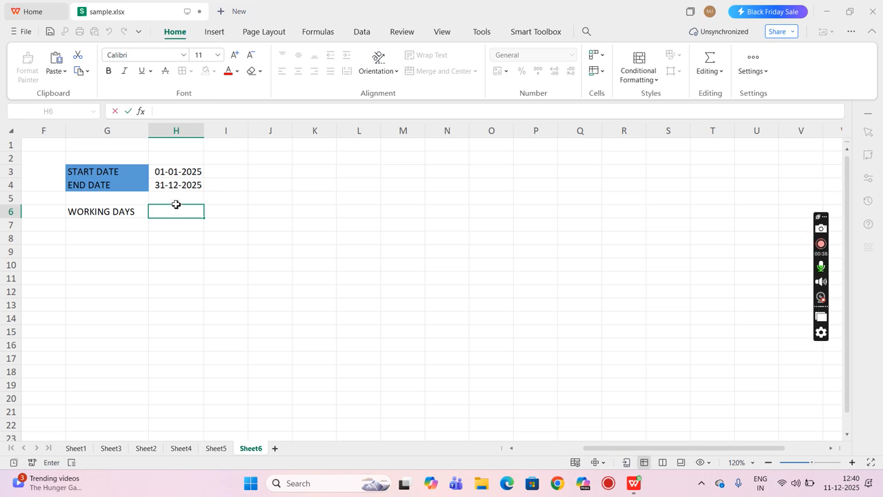
# Enter =NETWORKDAYS(H3,H4) in H6 to count the working days between the start and end dates
pyautogui.click(176, 208)
pyautogui.write('=N')
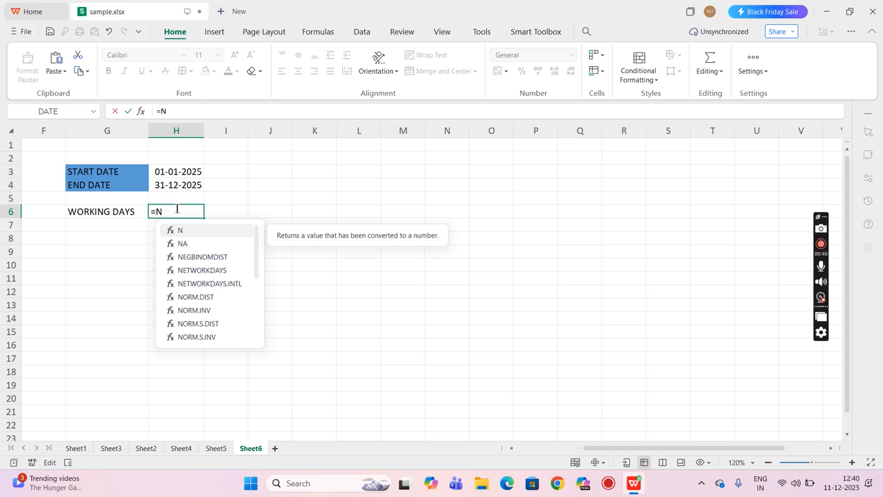
pyautogui.write('ETWORKDAYS')
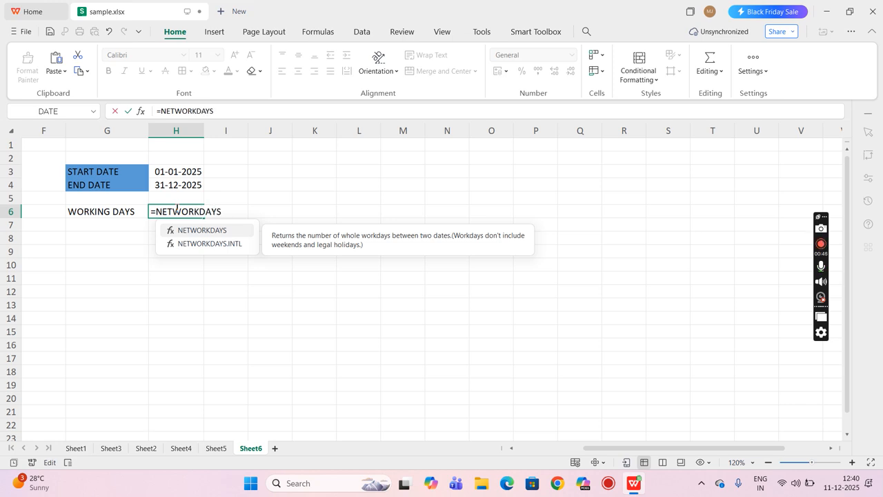
pyautogui.write('(')
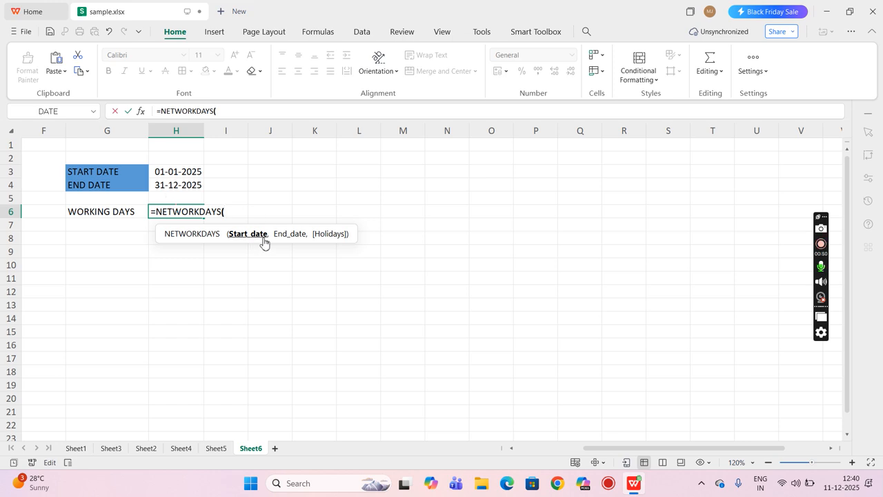
pyautogui.click(187, 170)
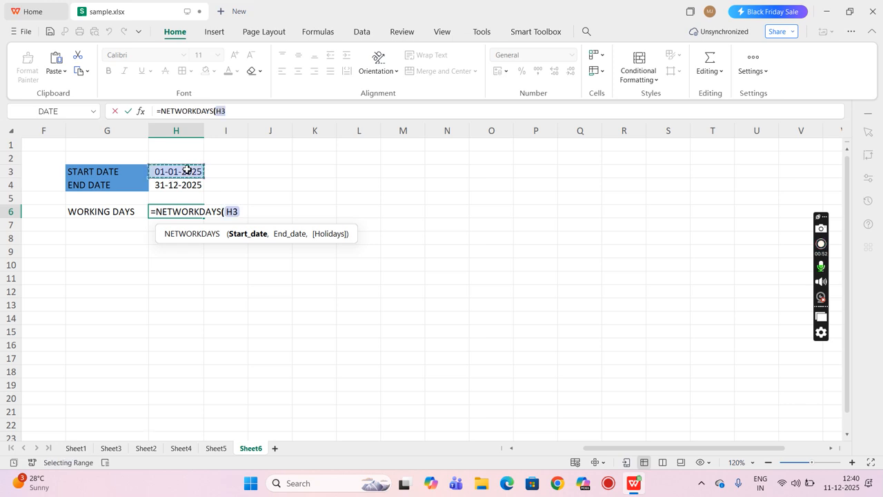
pyautogui.write(',')
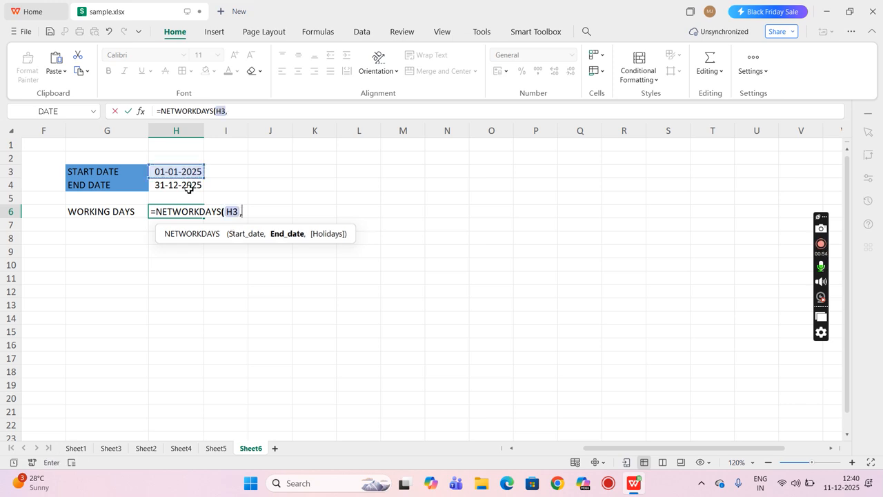
pyautogui.click(188, 187)
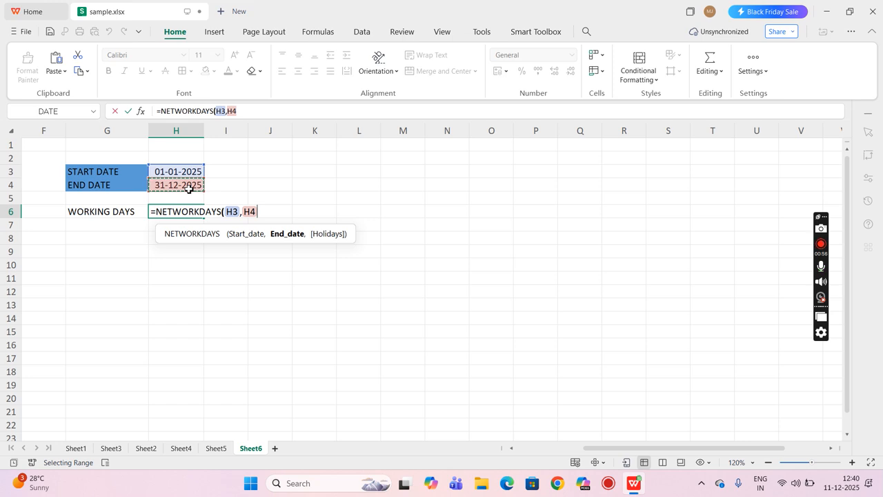
pyautogui.write(')')
pyautogui.press('Return')
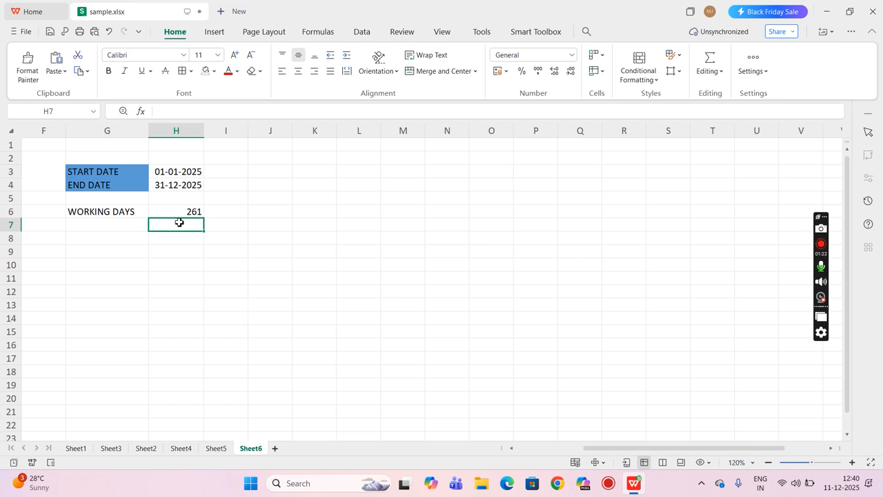
# Enter =NETWORKDAYS.INTL(H3,H4,11) in H7 to count working days with only Sunday as the weekend
pyautogui.write('=')
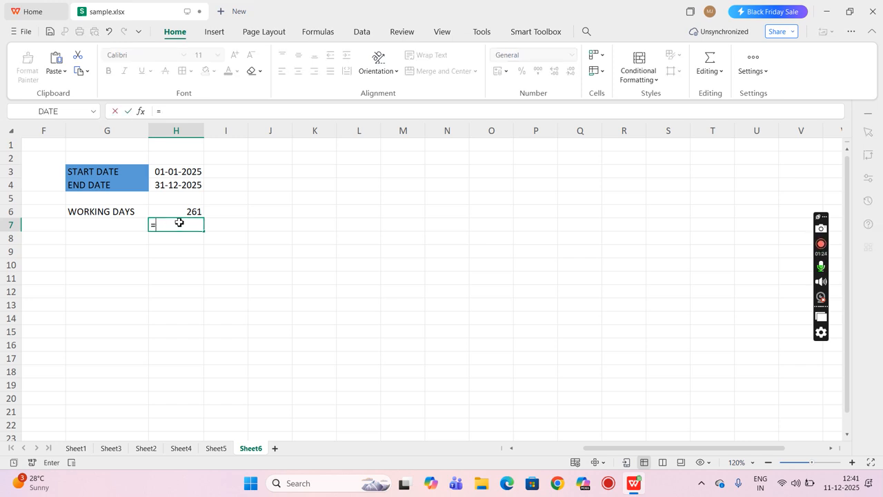
pyautogui.write('NETW')
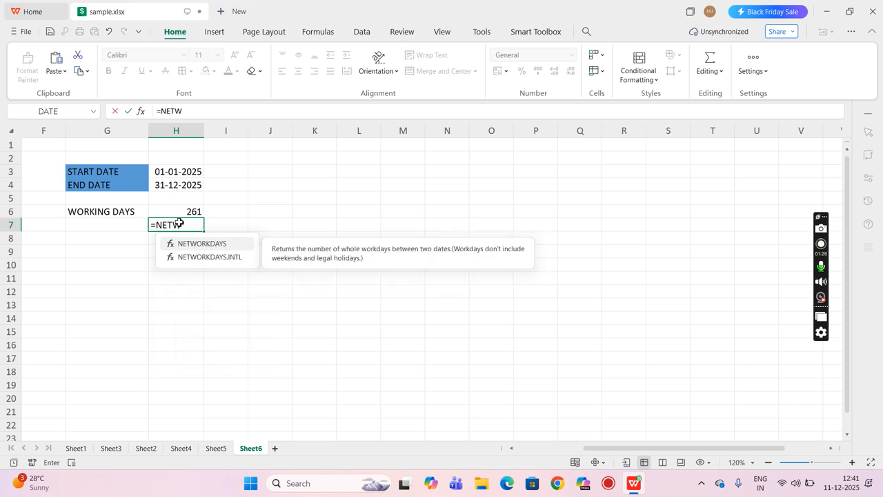
pyautogui.write('ORKDAYS')
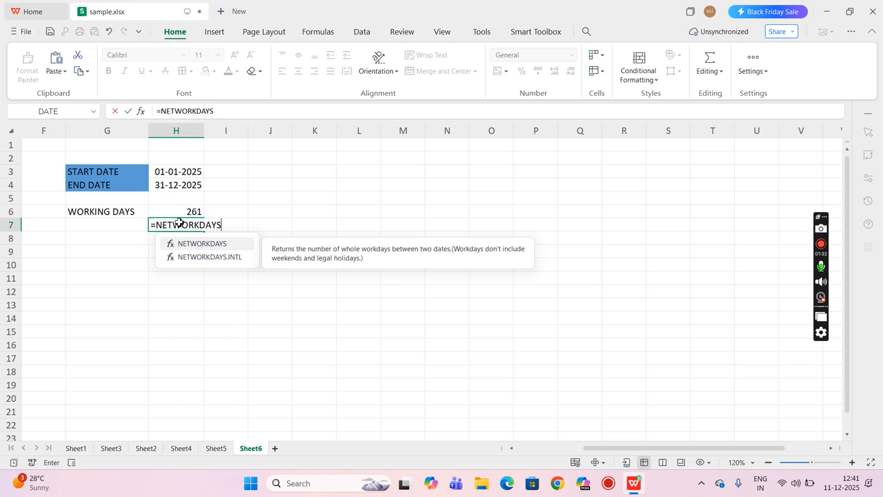
pyautogui.write('.I')
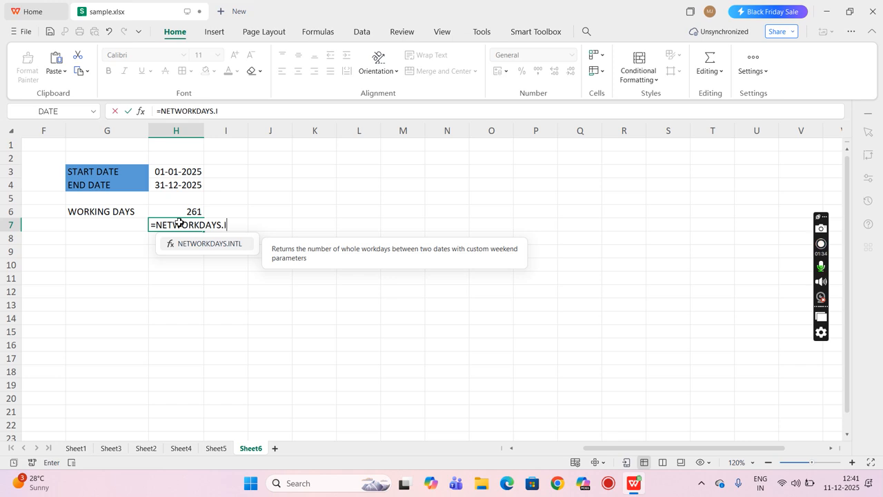
pyautogui.write('NTL')
pyautogui.write('(')
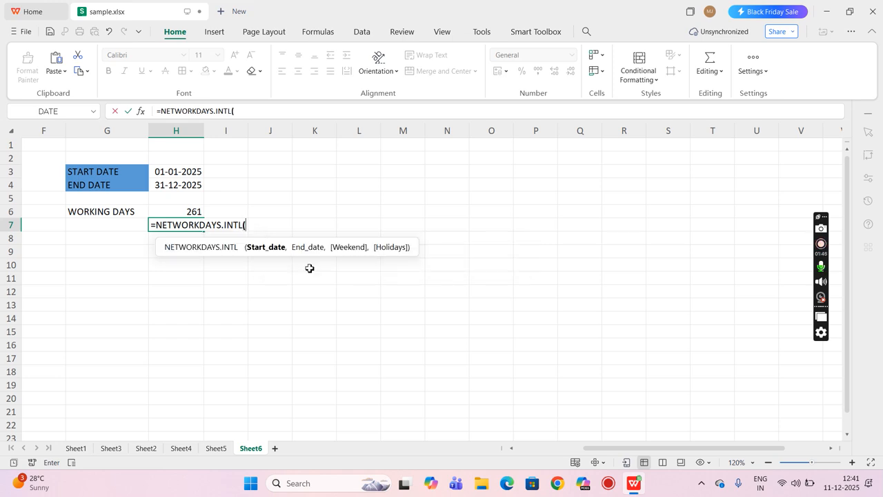
pyautogui.click(184, 173)
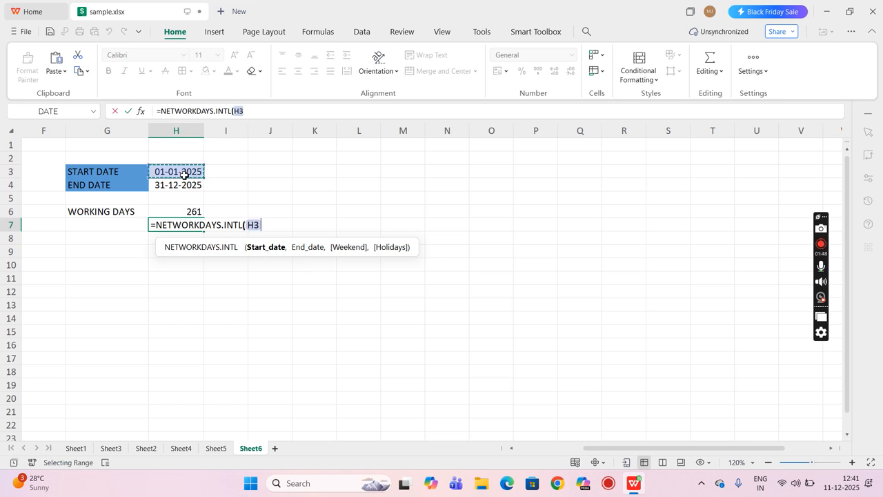
pyautogui.write(',')
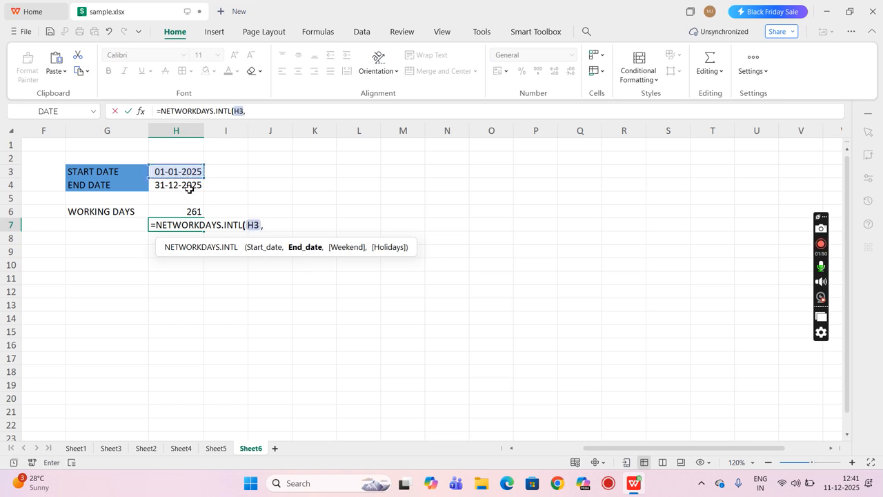
pyautogui.click(189, 186)
pyautogui.write(',1')
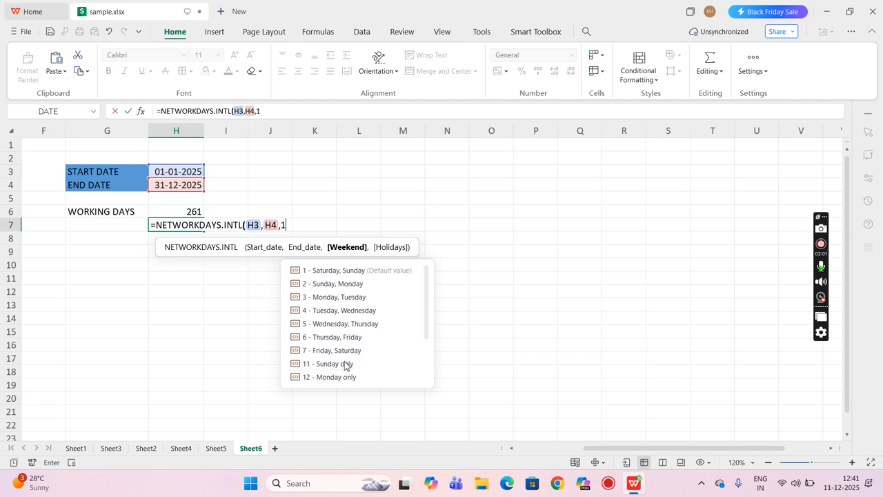
pyautogui.click(345, 364)
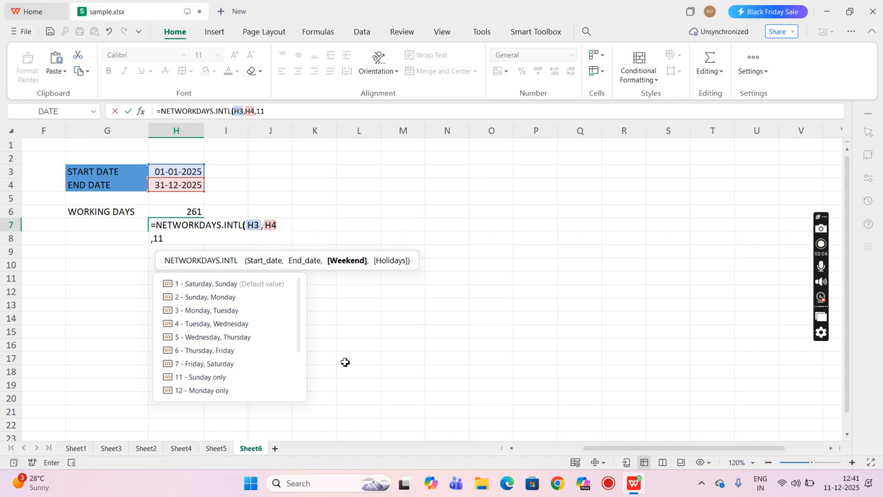
pyautogui.write(')')
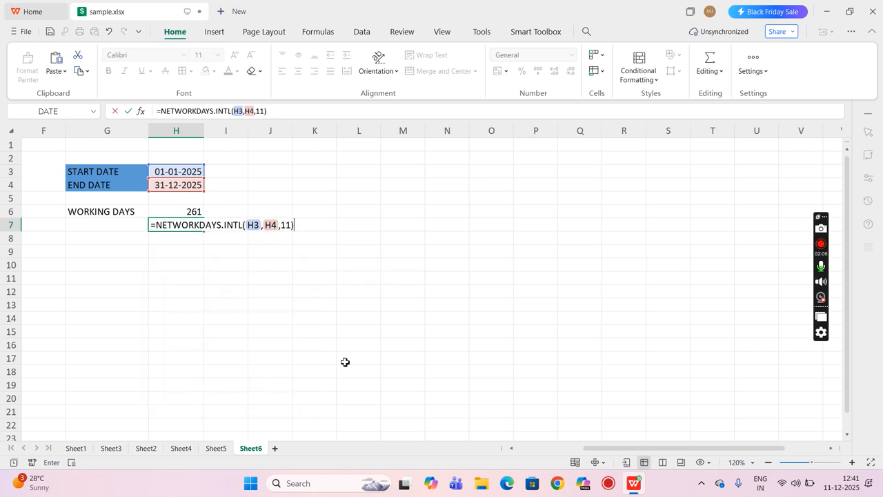
pyautogui.press('Return')
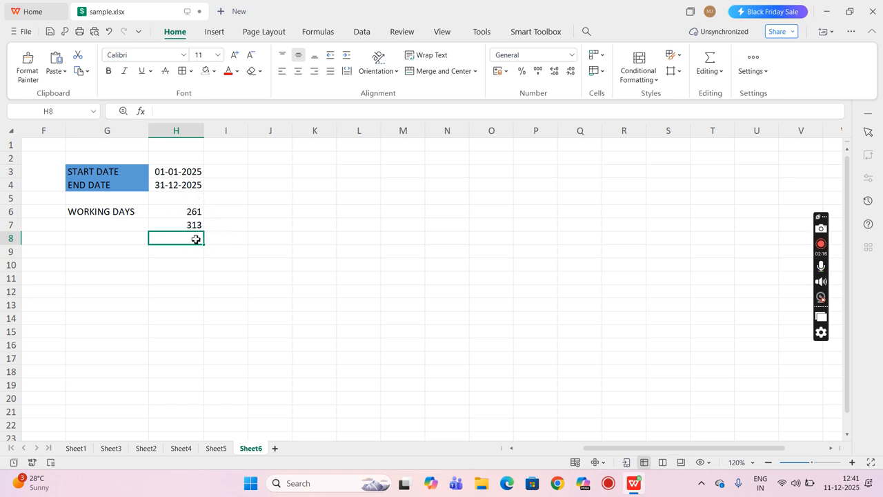
# Enter =NETWORKDAYS.INTL(H3,H4,7) in H8 to count working days with Friday and Saturday as the weekend
pyautogui.write('=')
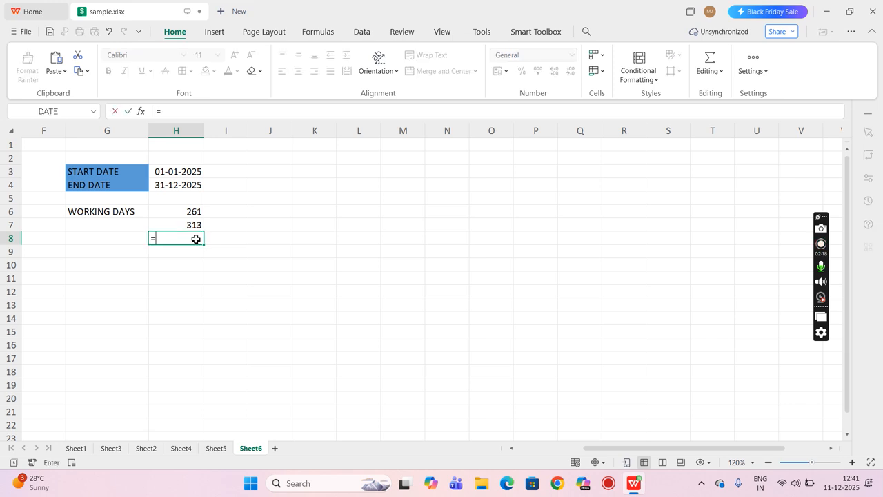
pyautogui.write('N')
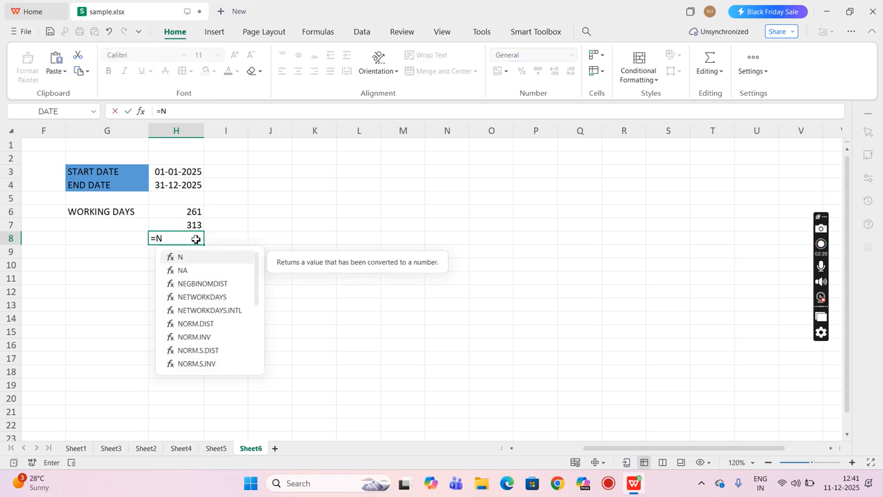
pyautogui.write('ETWORKDAYS')
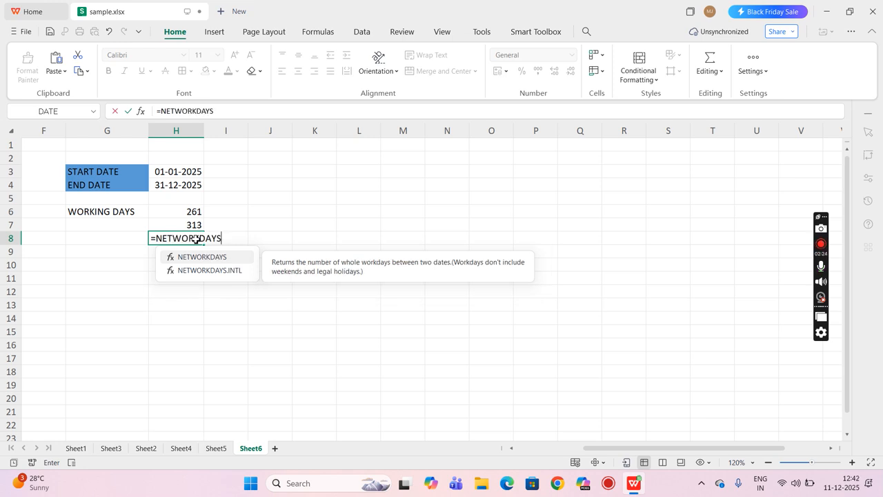
pyautogui.write('.INT')
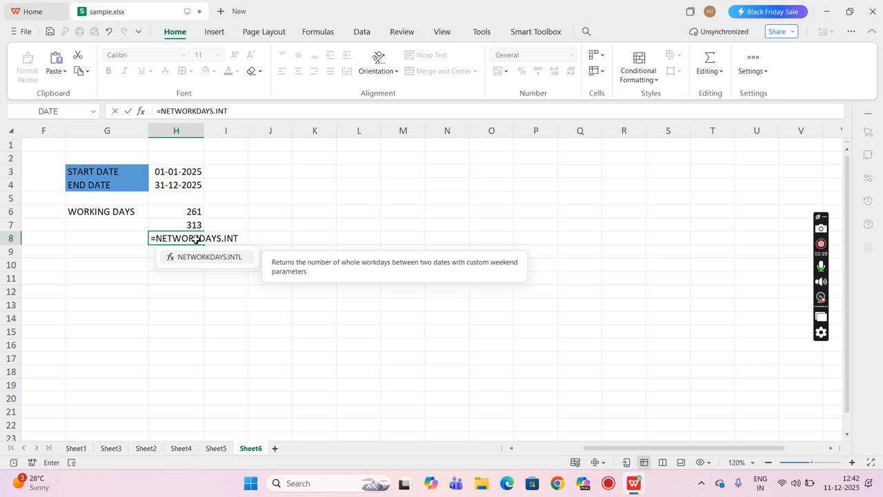
pyautogui.write('L(')
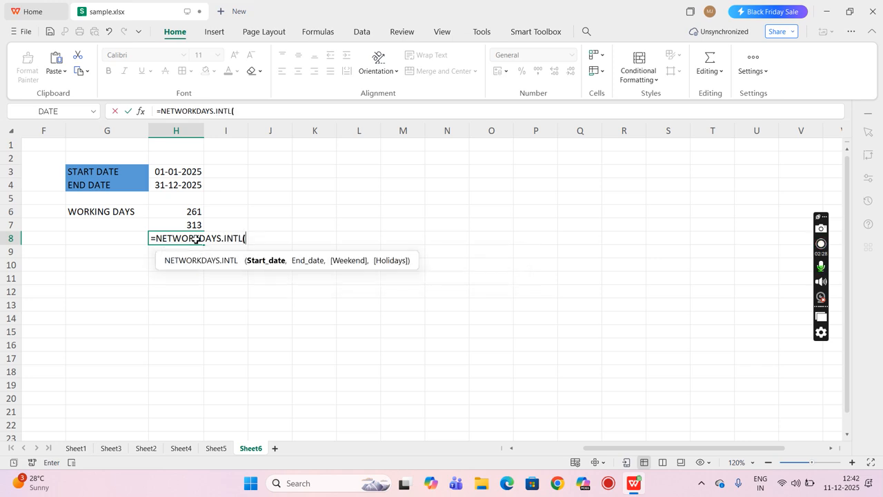
pyautogui.click(198, 177)
pyautogui.write(',')
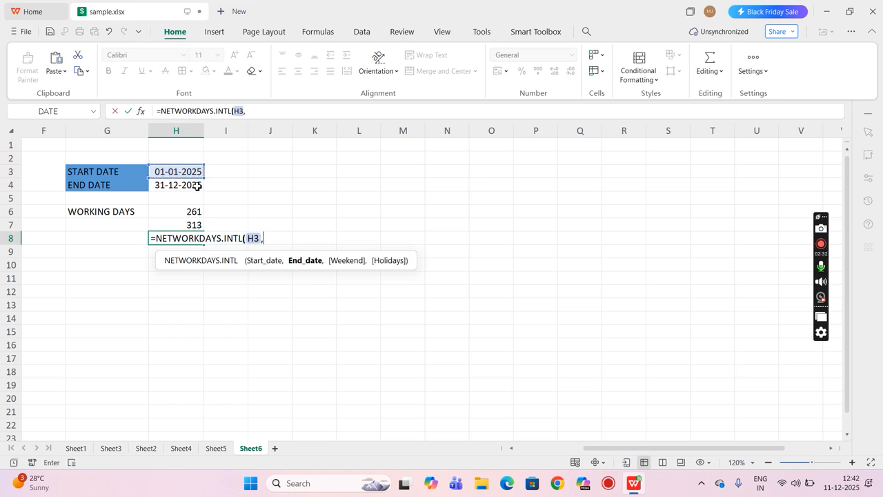
pyautogui.click(197, 186)
pyautogui.write(',')
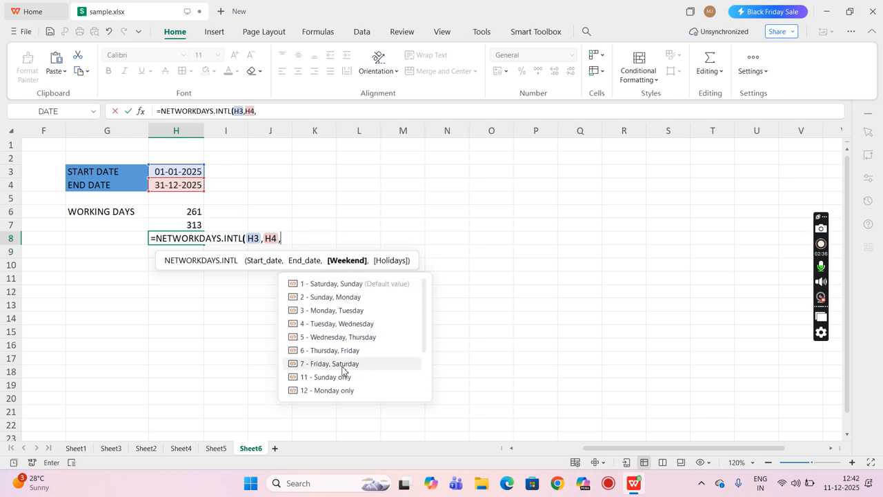
pyautogui.write('7')
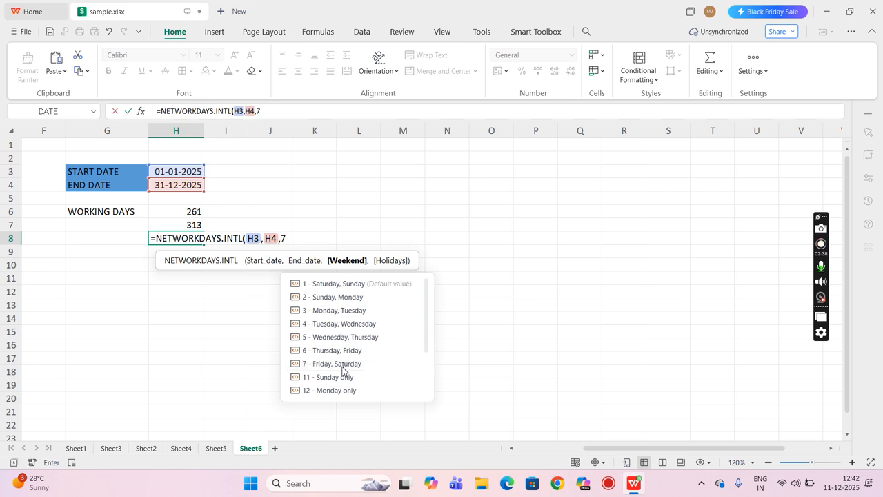
pyautogui.write(')')
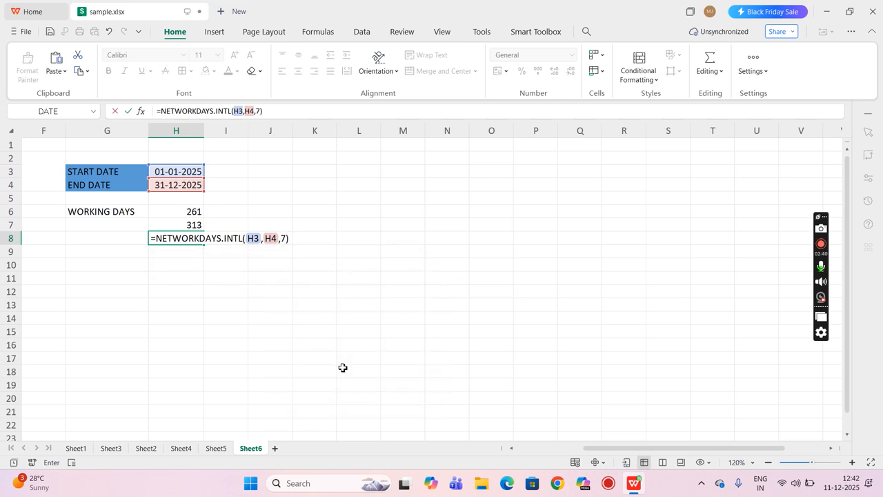
pyautogui.press('Return')
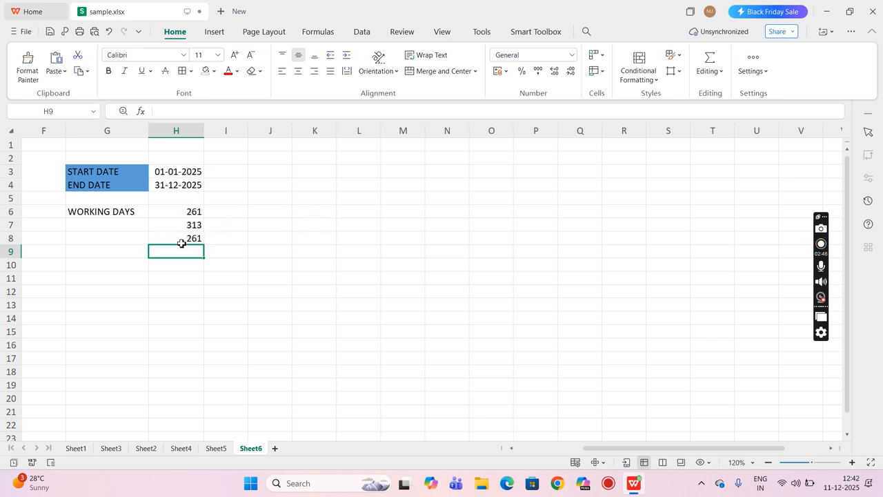
# Label the Sunday-only working-day count with ONLY SUNDAY in G7
pyautogui.click(140, 227)
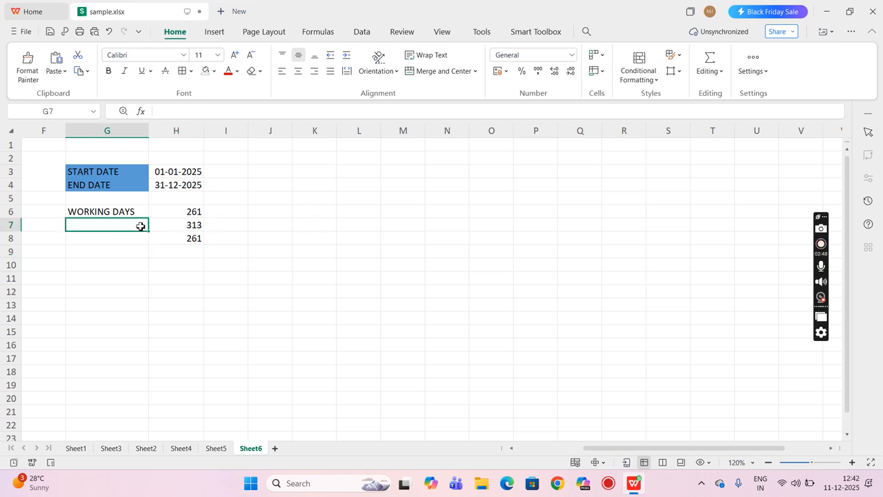
pyautogui.write('ONLY ')
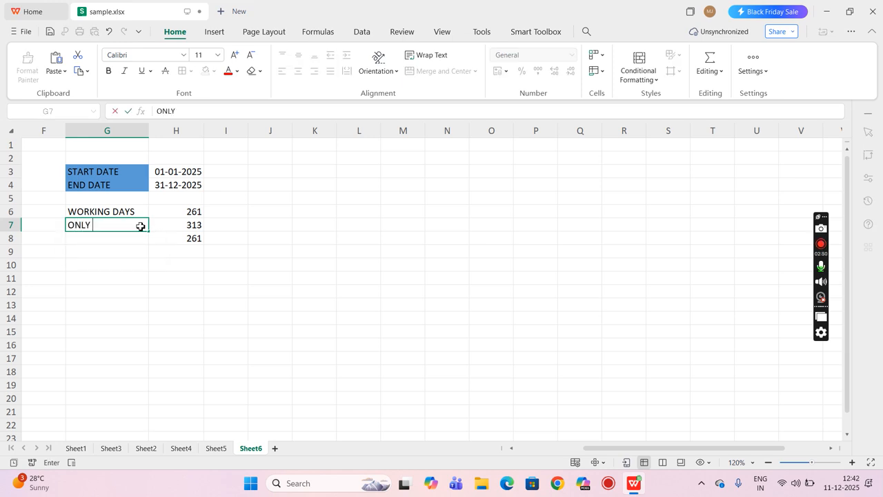
pyautogui.write('SUNDAY')
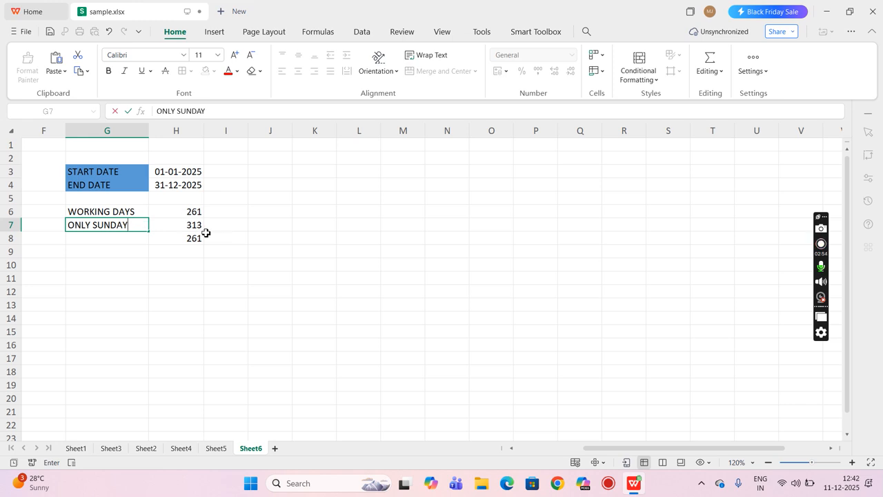
# Start a list of holiday dates in column K with 01-01-2025 in K3 and 26-01-2025 in K4
pyautogui.click(315, 178)
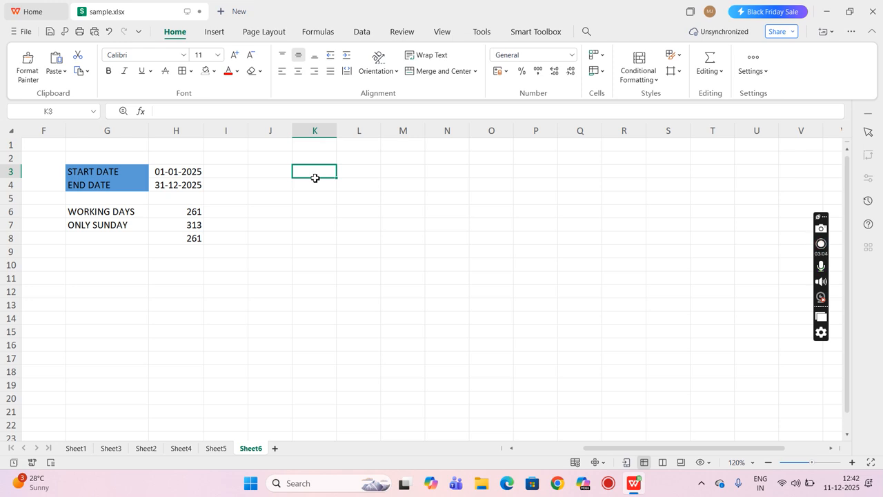
pyautogui.write('1-')
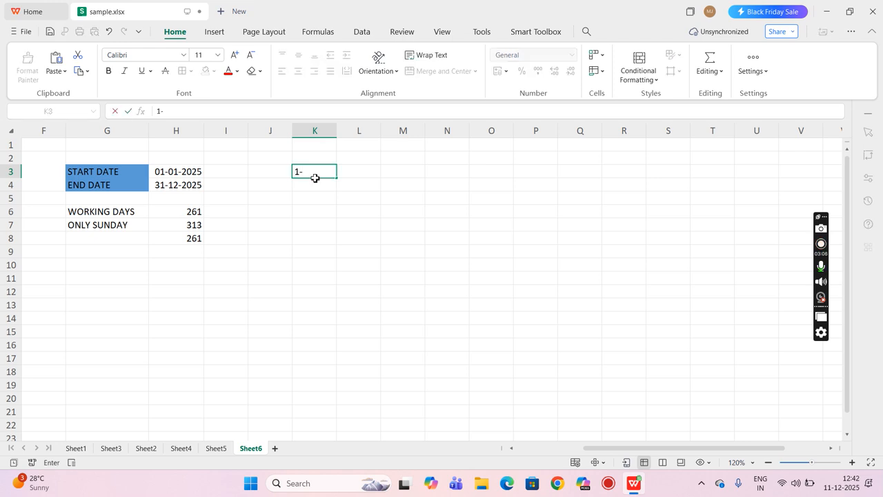
pyautogui.write('1-2025')
pyautogui.press('Return')
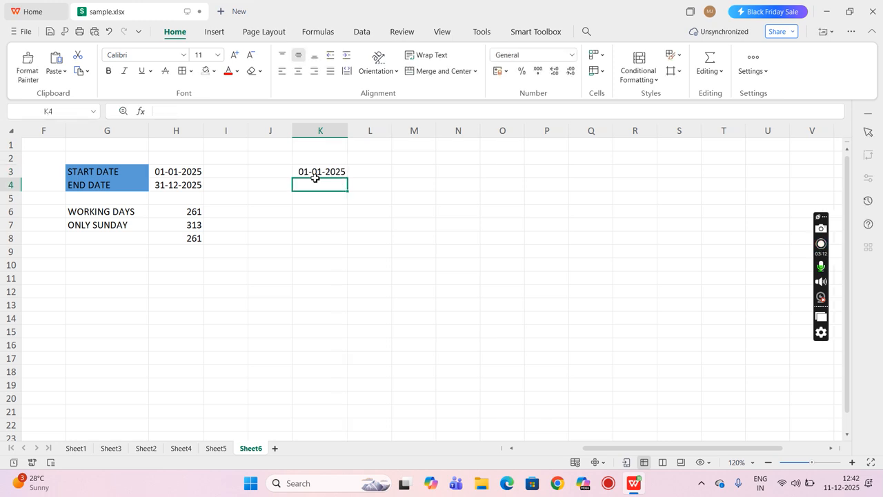
pyautogui.write('26')
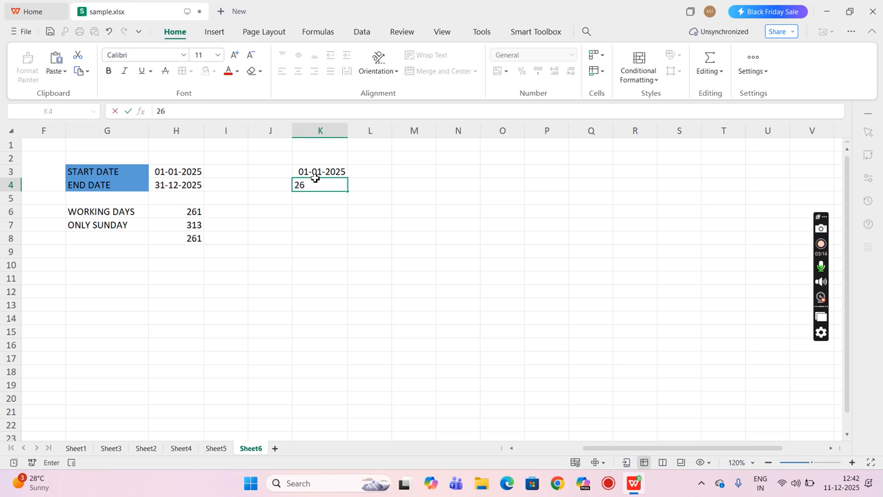
pyautogui.write('-1-2025')
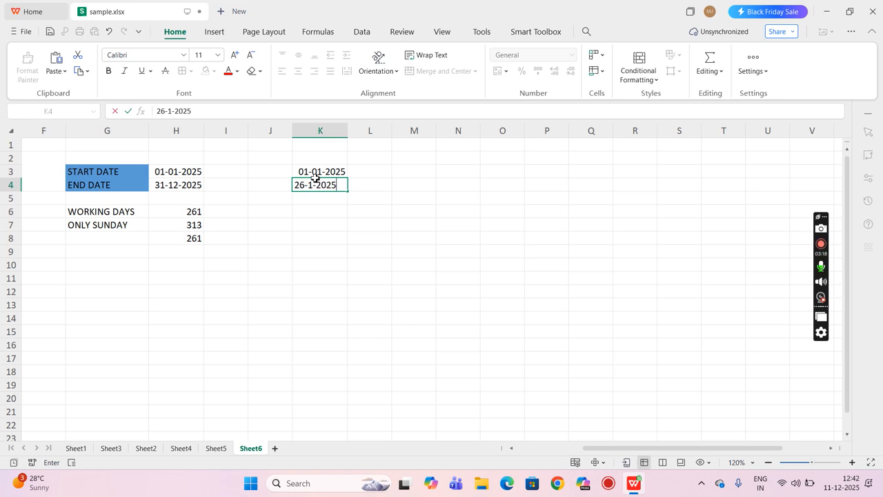
pyautogui.press('Return')
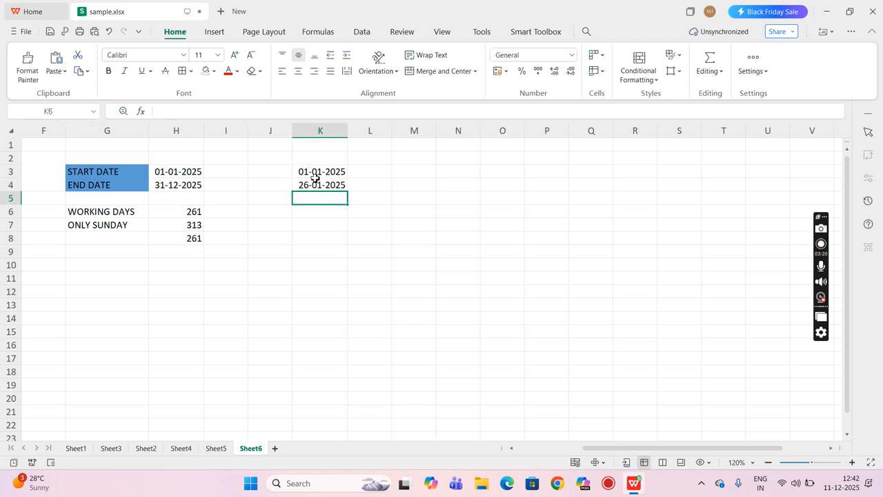
# Add the holiday dates 15-08-2025 in K5 and 25-12-2025 in K6
pyautogui.write('15')
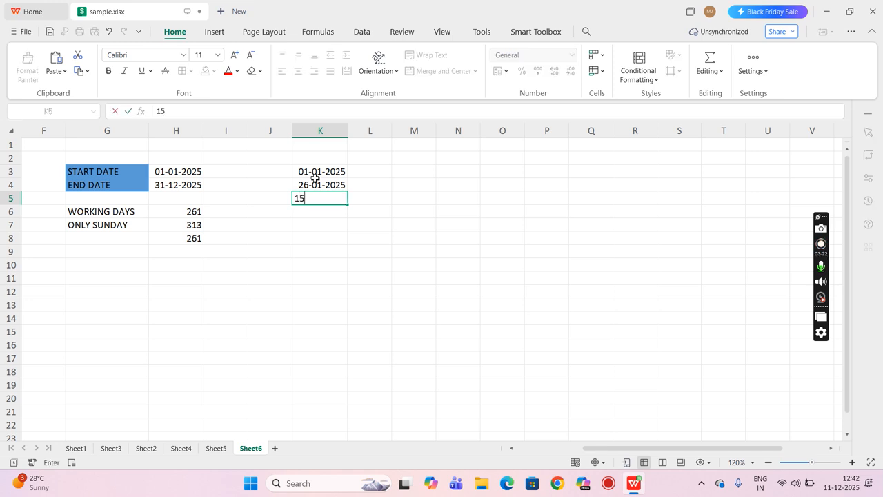
pyautogui.write('-08')
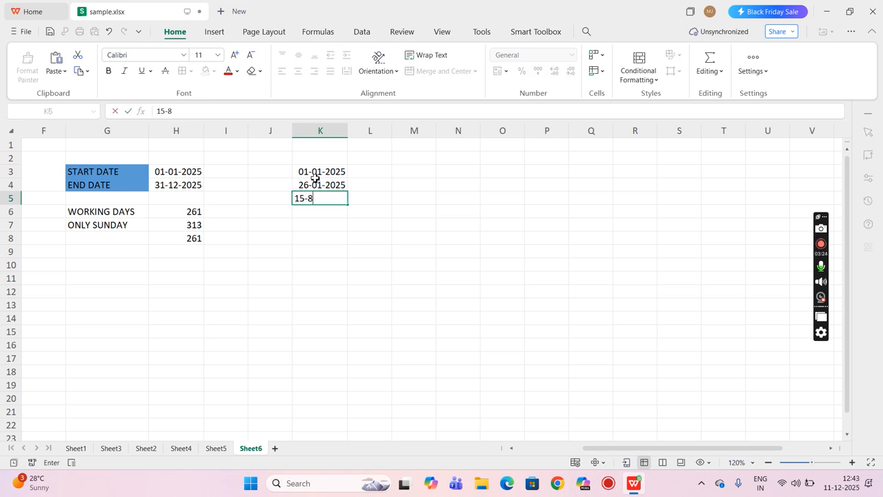
pyautogui.write('-2025')
pyautogui.press('Return')
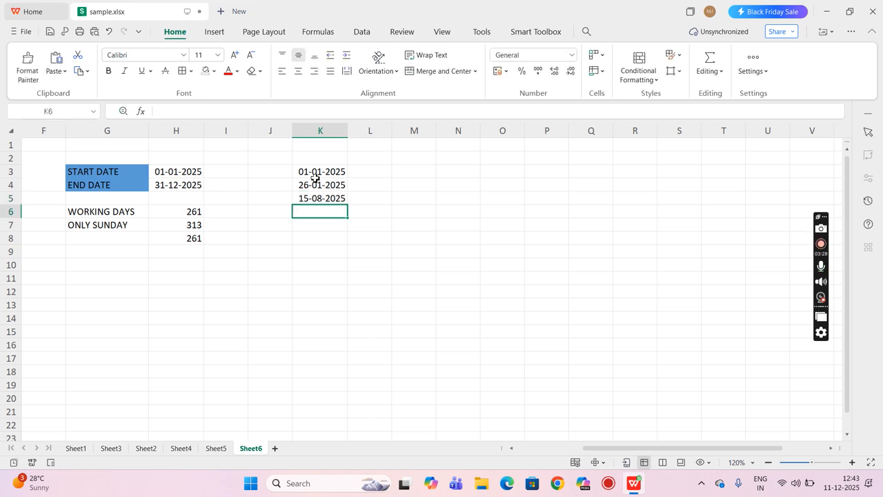
pyautogui.write('25')
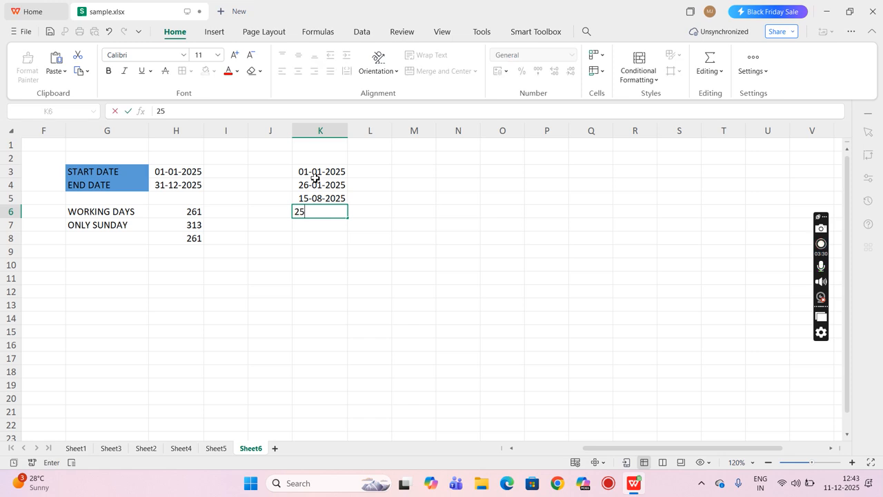
pyautogui.write('-12-2')
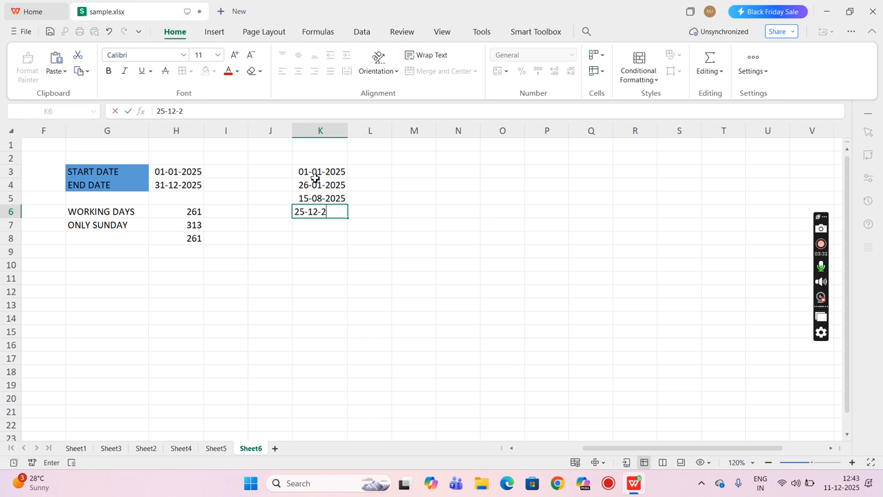
pyautogui.write('025')
pyautogui.press('Return')
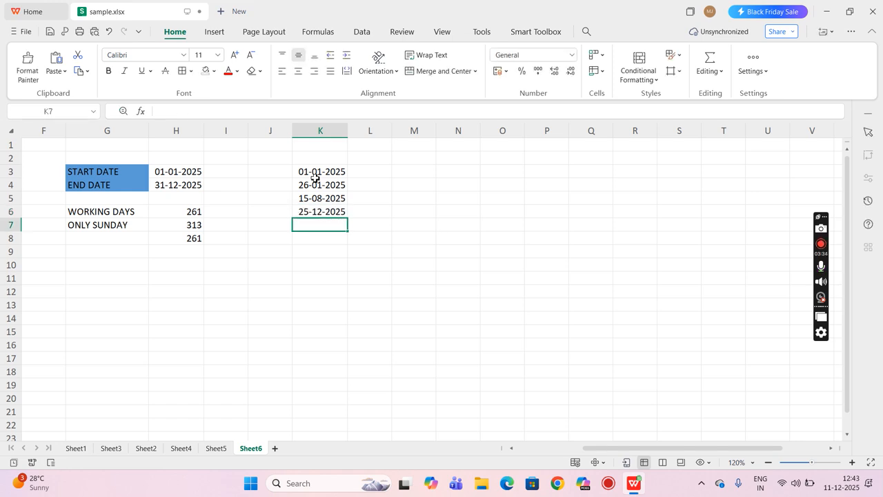
# Add the holiday dates 14-01-2025 in K7 and 20-10-2025 in K8
pyautogui.write('14')
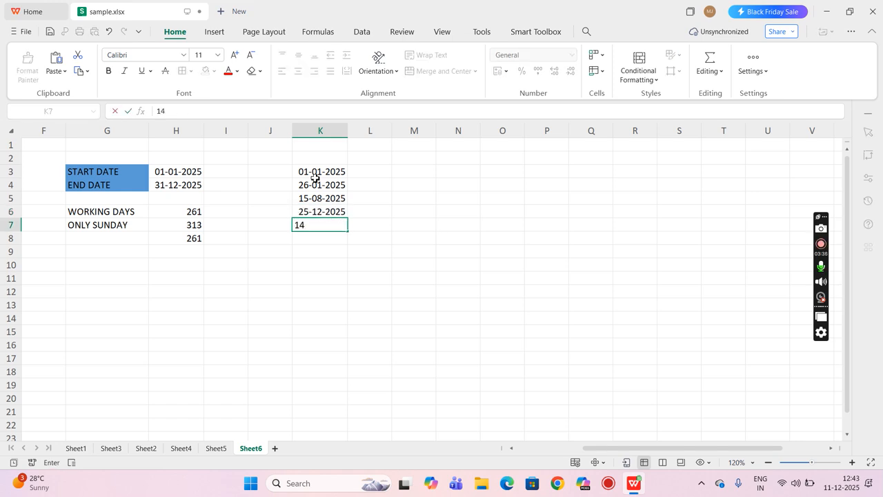
pyautogui.write('-01-2')
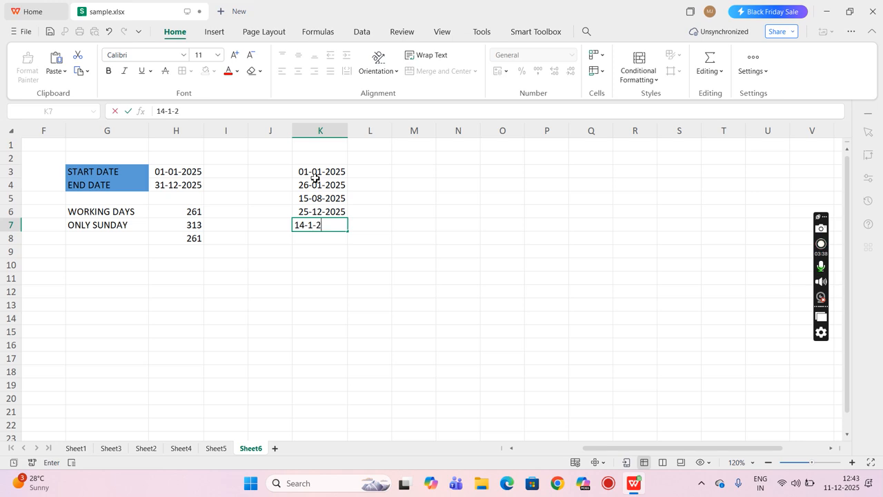
pyautogui.write('025')
pyautogui.press('Return')
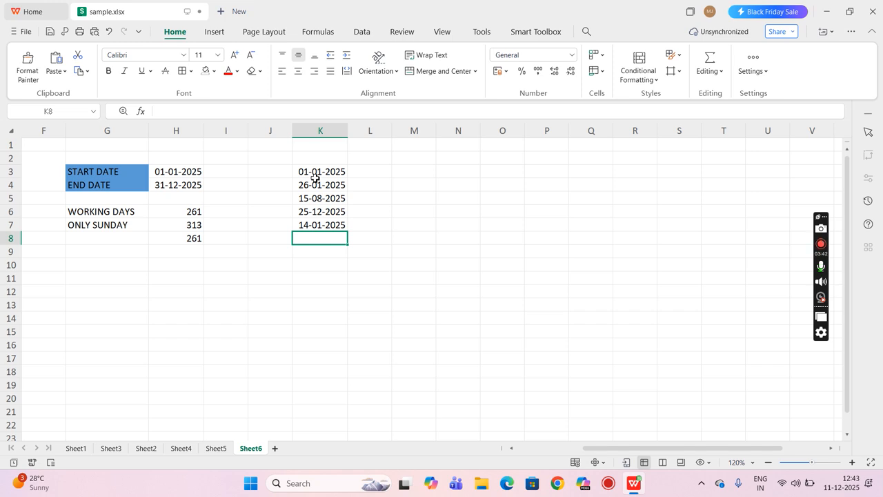
pyautogui.write('20-')
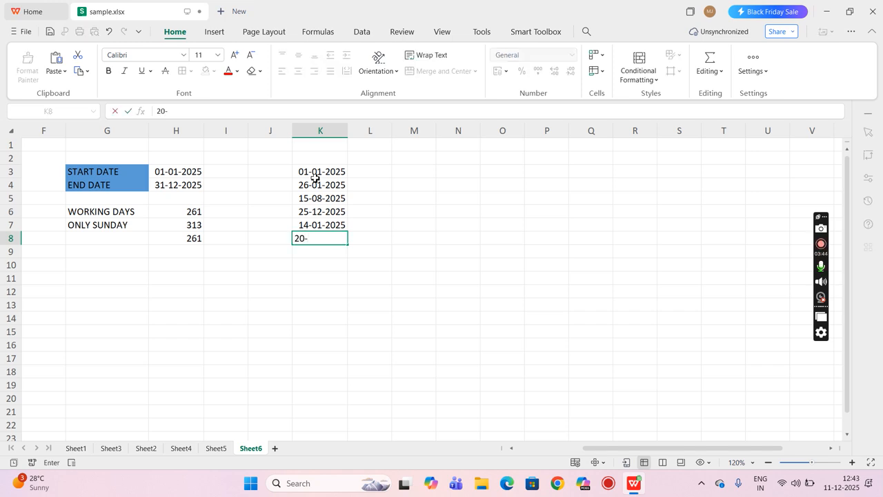
pyautogui.write('10-2025')
pyautogui.press('Return')
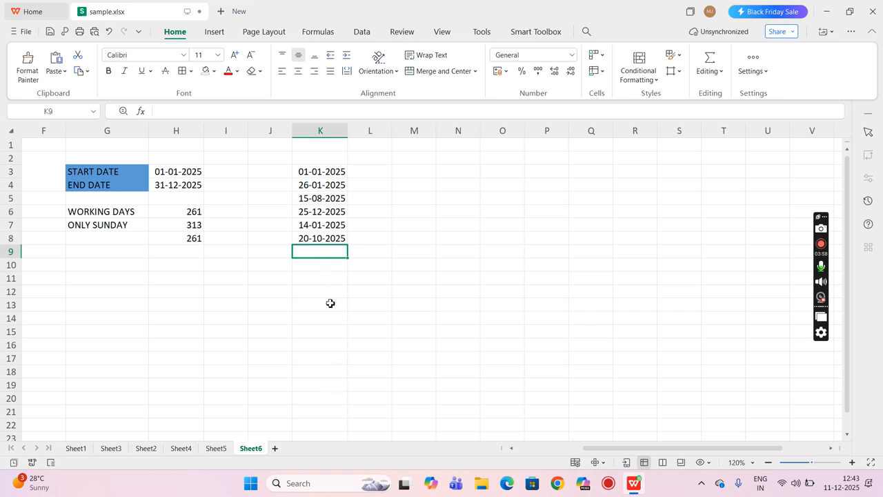
# Enter =NETWORKDAYS.INTL(H3,H4,1,K3:K9) in H10 to count working days excluding Saturdays, Sundays and the listed holidays
pyautogui.click(173, 268)
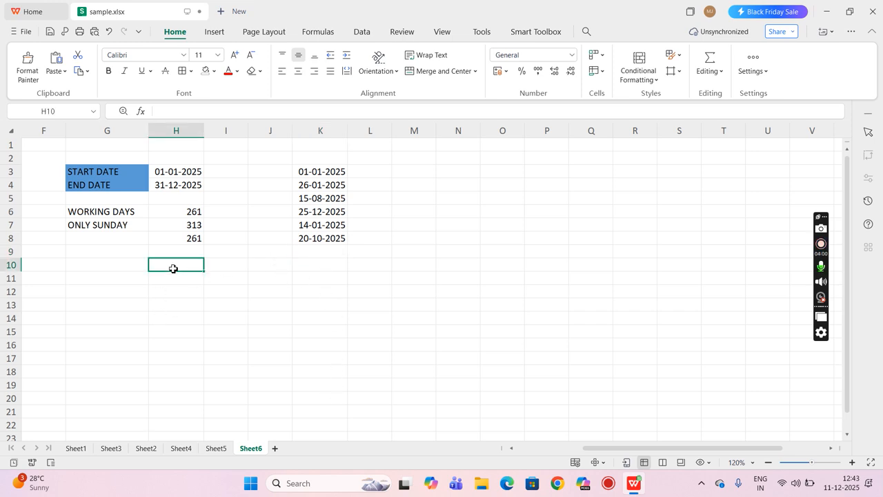
pyautogui.write('=N')
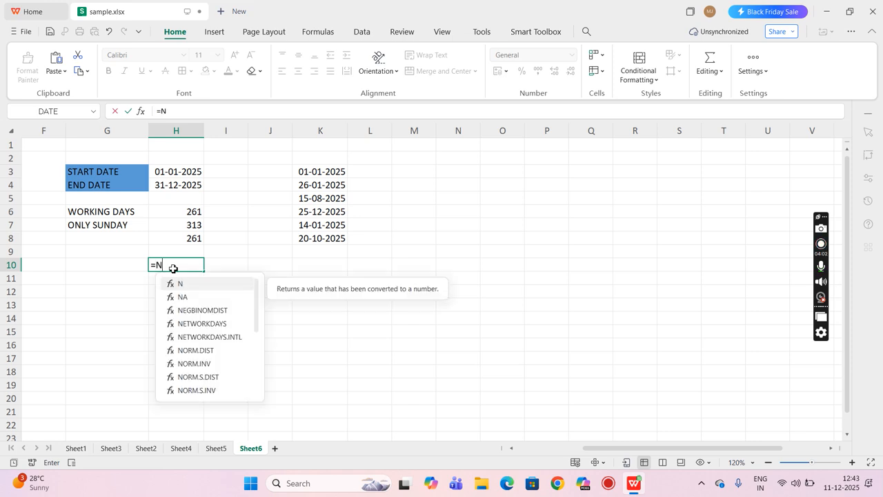
pyautogui.write('ETWOR')
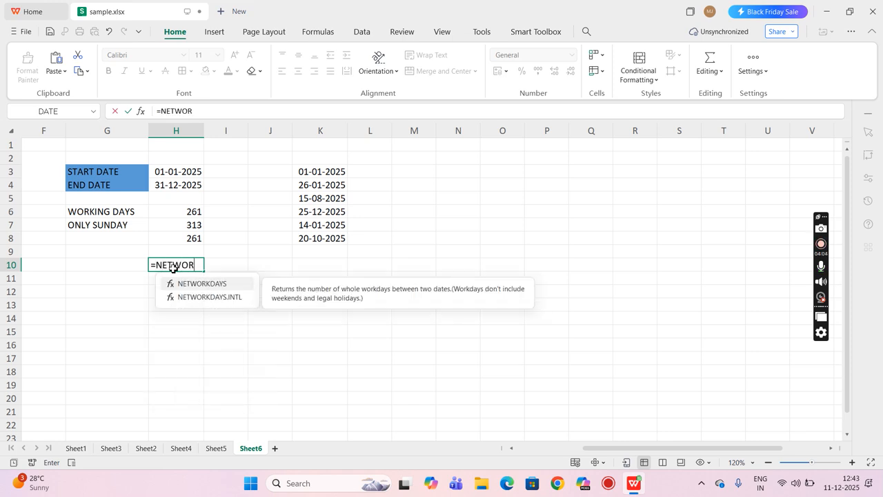
pyautogui.write('KDAYA')
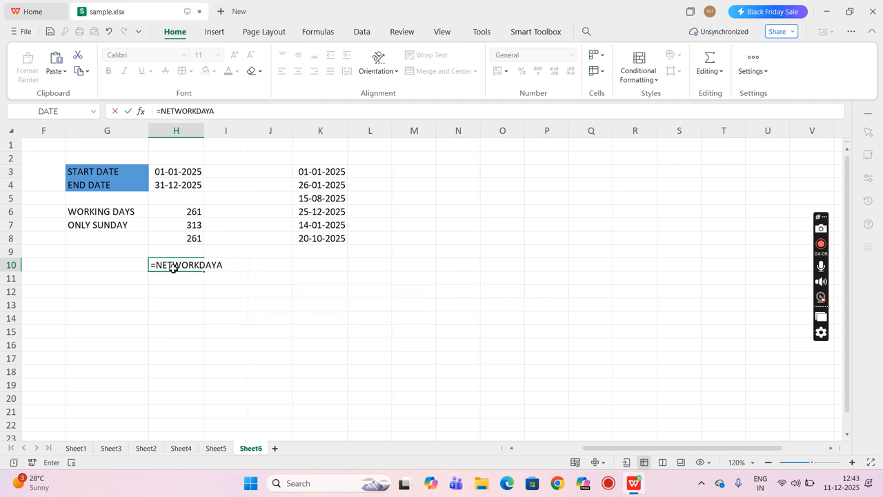
pyautogui.press('BackSpace')
pyautogui.write('S.INTL')
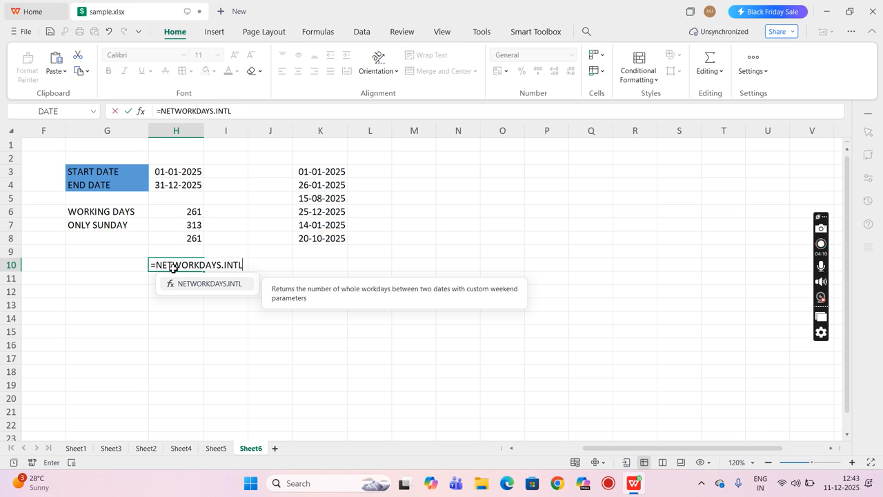
pyautogui.write('(')
pyautogui.click(166, 171)
pyautogui.write(',')
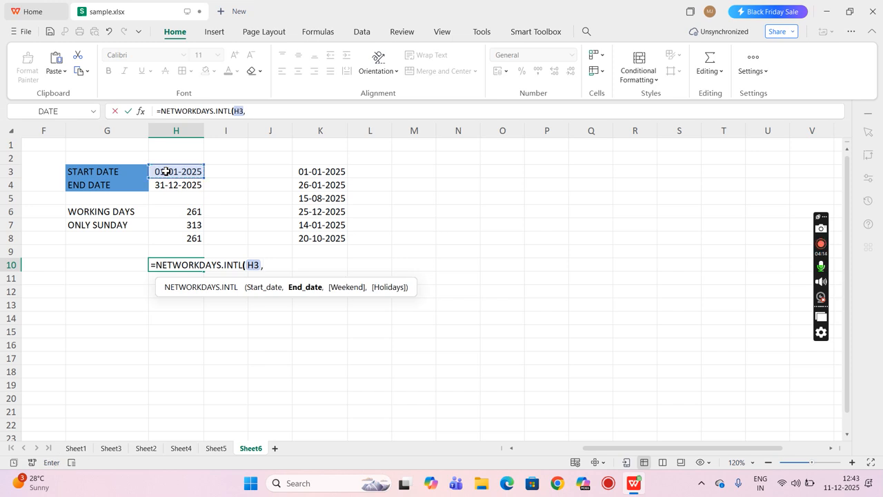
pyautogui.click(172, 185)
pyautogui.write(',')
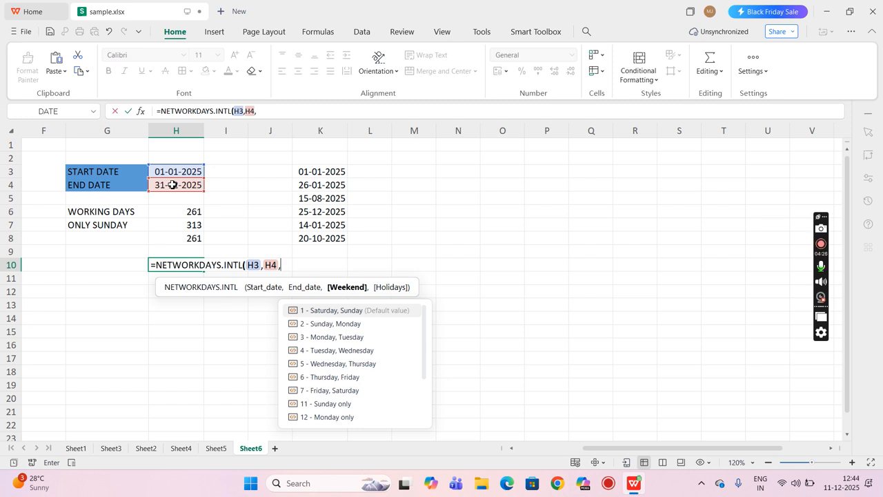
pyautogui.write('1')
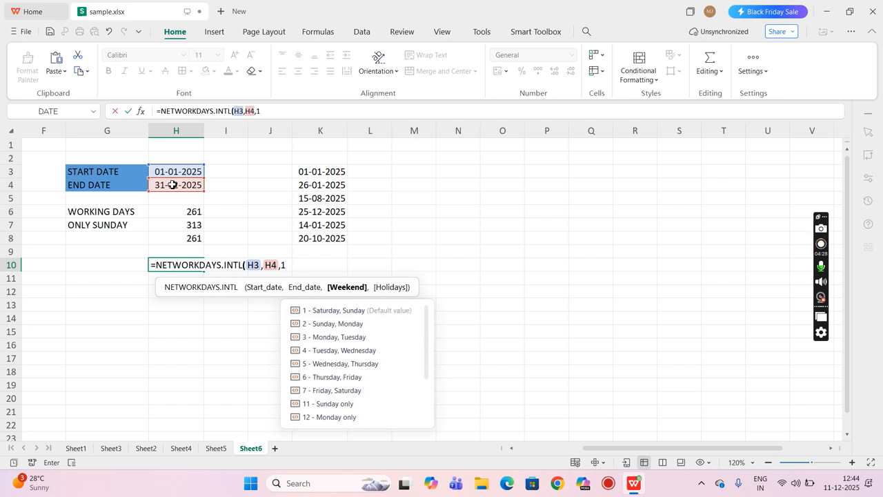
pyautogui.write(',')
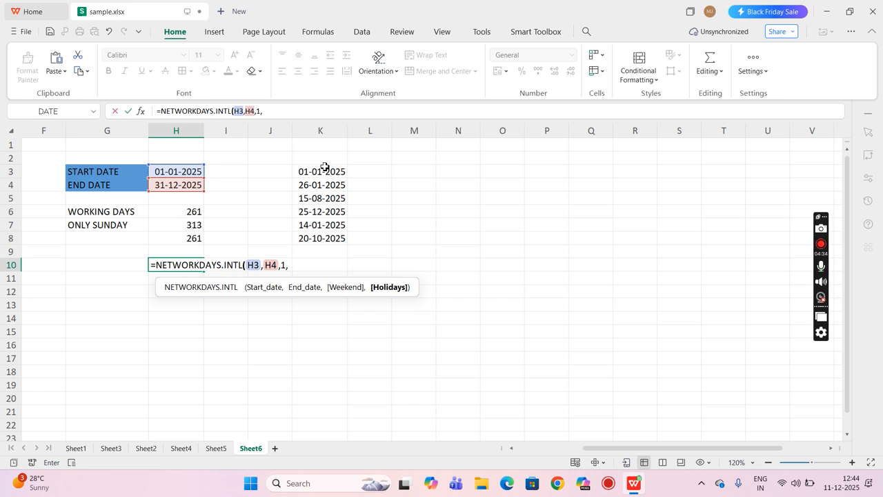
pyautogui.moveTo(329, 171); pyautogui.dragTo(335, 250)
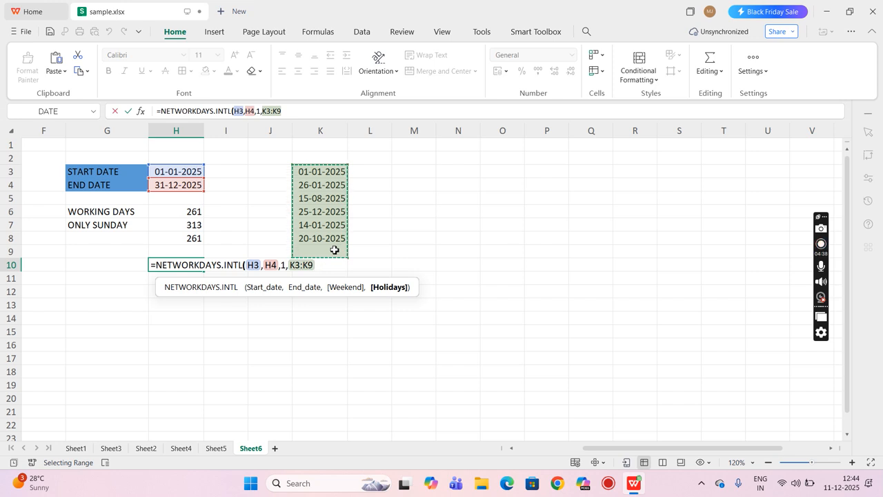
pyautogui.moveTo(331, 256); pyautogui.dragTo(334, 258)
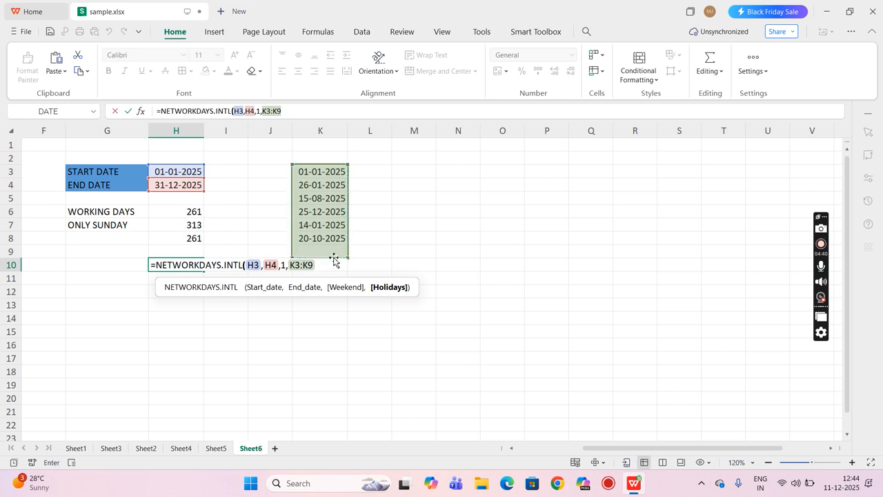
pyautogui.click(383, 221)
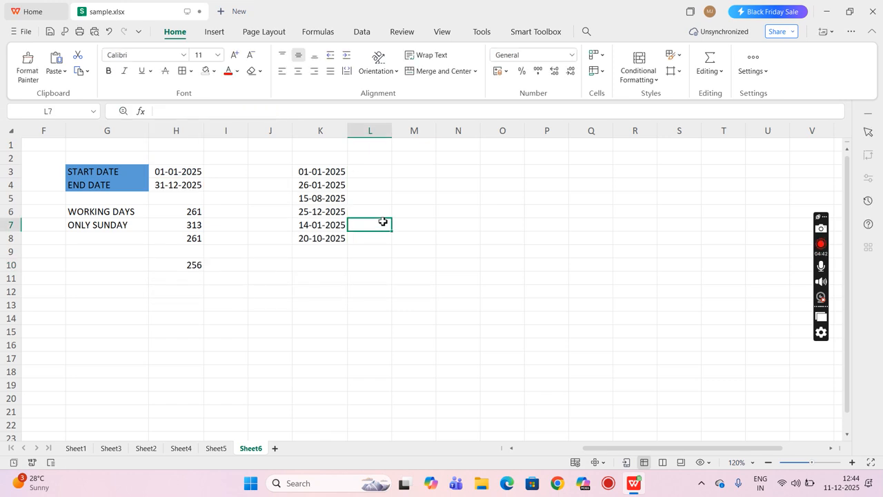
# Undo the NETWORKDAYS.INTL formula entry in H10 and restore it
pyautogui.click(235, 264)
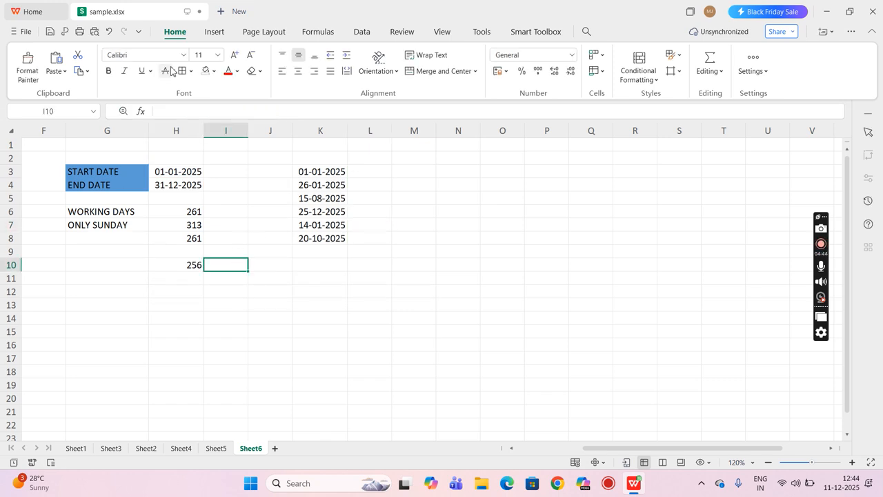
pyautogui.click(109, 31)
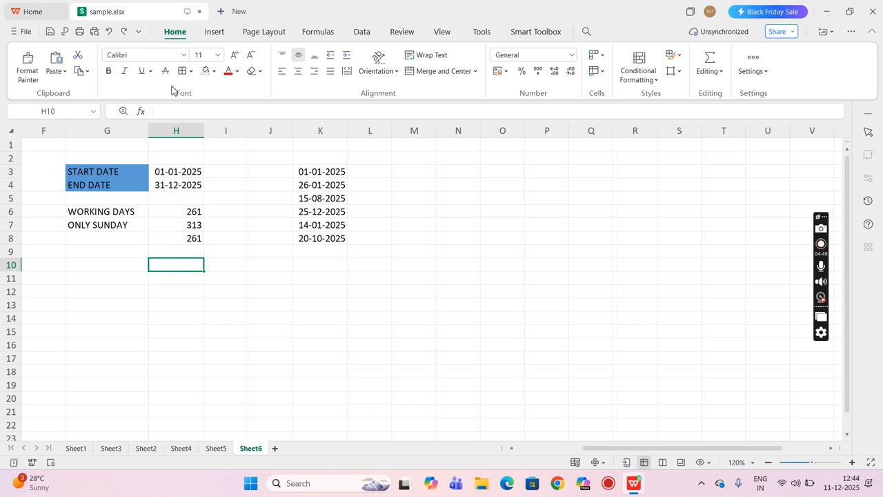
pyautogui.click(123, 31)
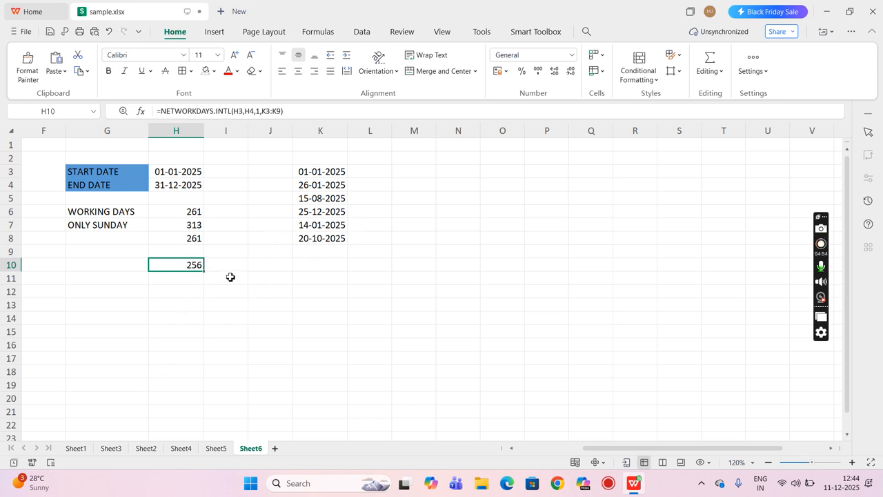
# Replace the formula in H10 with =NETWORKDAYS.INTL(H3,H4,1,K3:K8) to count working days excluding Saturdays, Sundays and the holidays in K3:K8
pyautogui.press('Delete')
pyautogui.write('=NETW')
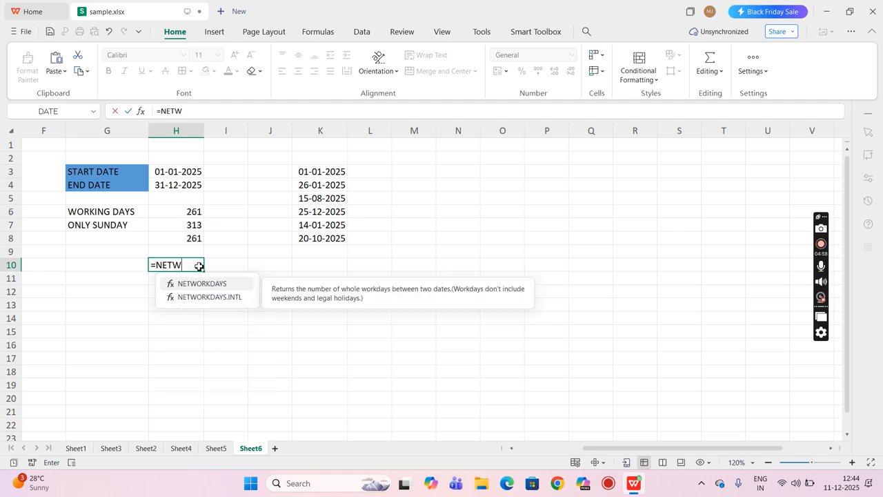
pyautogui.write('ORKS')
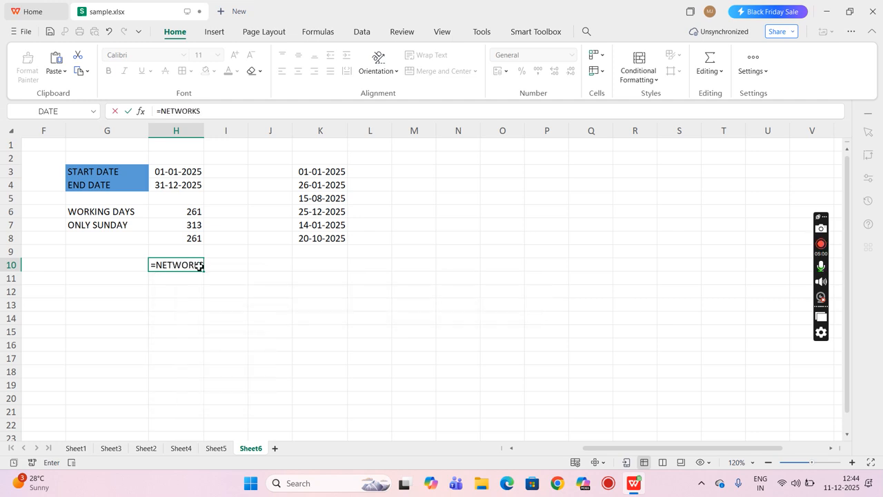
pyautogui.press('BackSpace')
pyautogui.write('DAY')
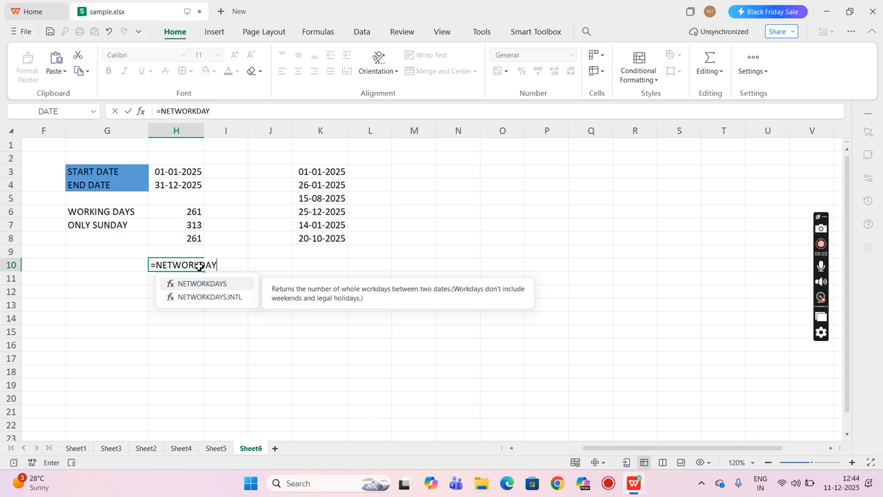
pyautogui.write('S.INTL')
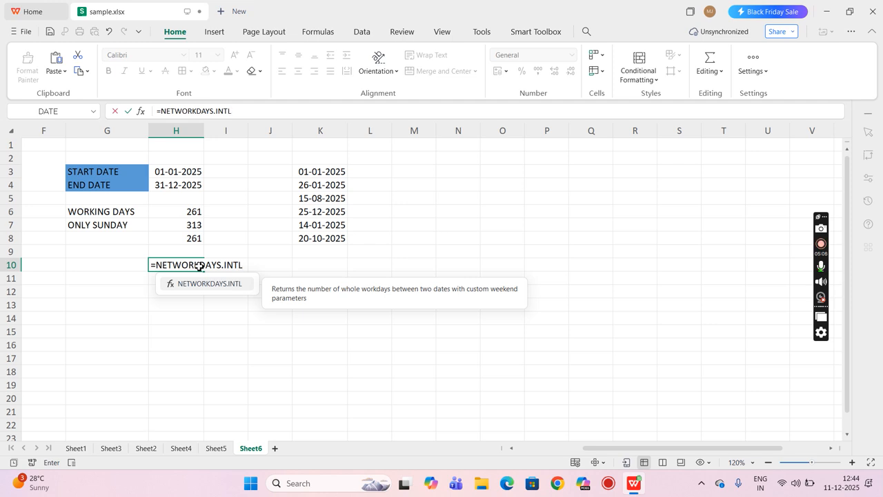
pyautogui.write('(')
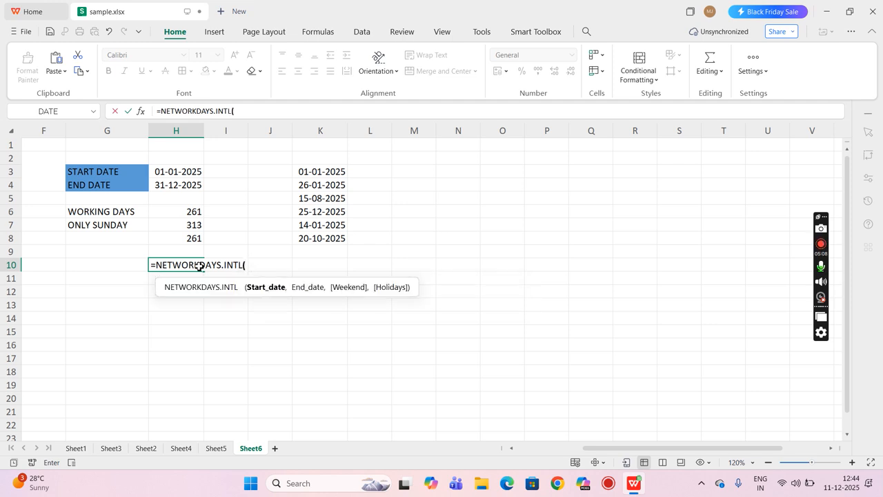
pyautogui.click(185, 171)
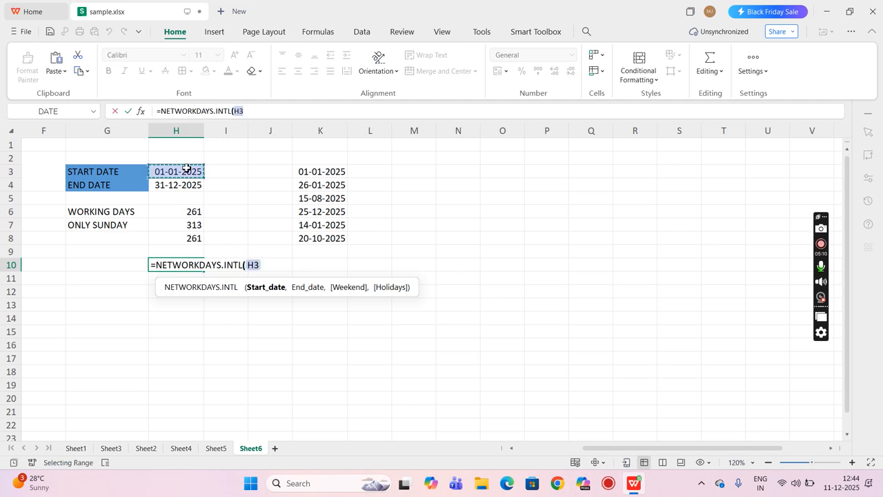
pyautogui.write(',')
pyautogui.click(191, 185)
pyautogui.write(',1')
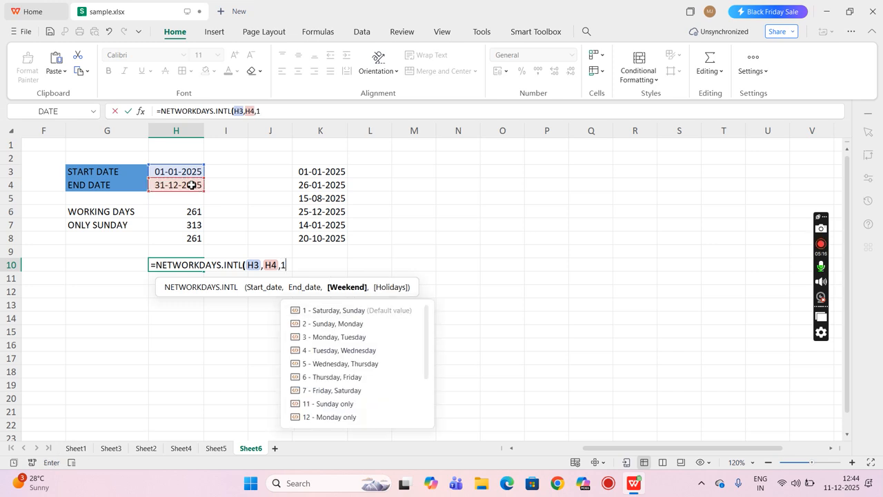
pyautogui.write(',')
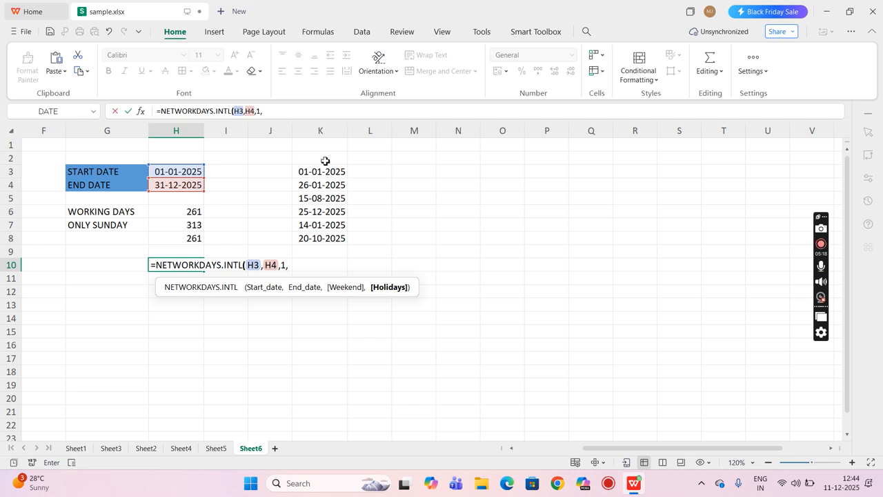
pyautogui.hscroll(-1, 328, 166)
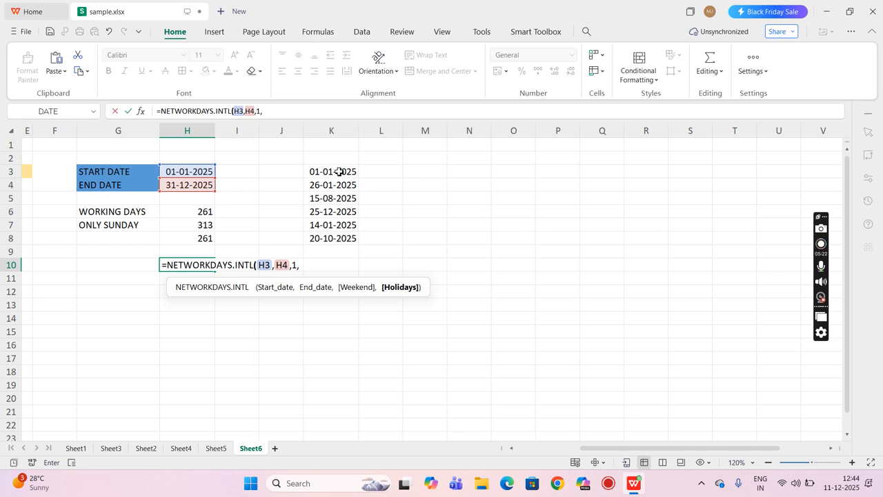
pyautogui.moveTo(330, 164); pyautogui.dragTo(340, 240)
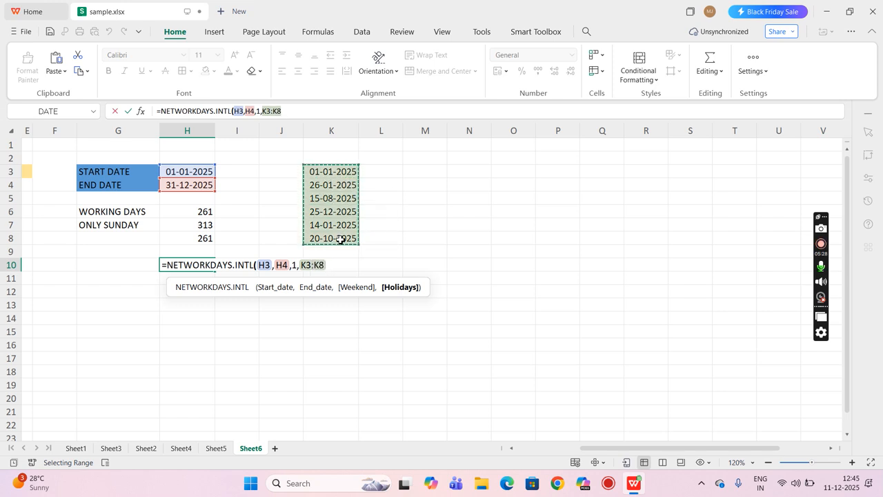
pyautogui.write(')')
pyautogui.press('Return')
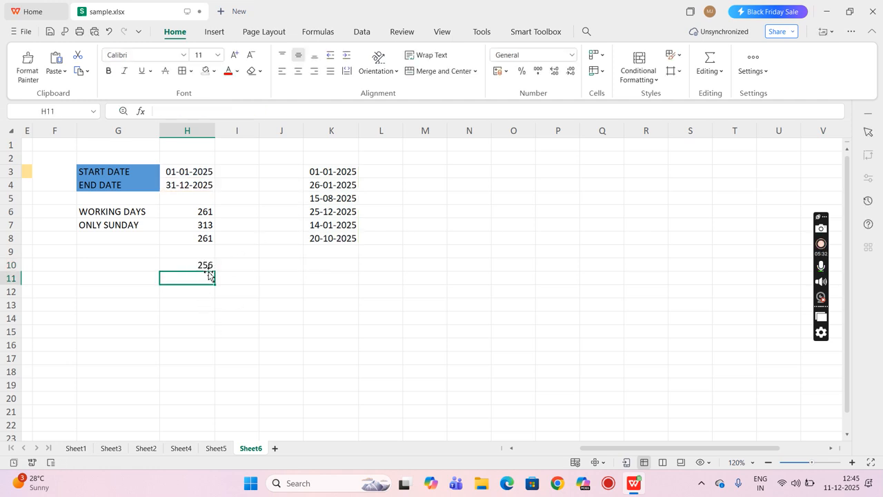